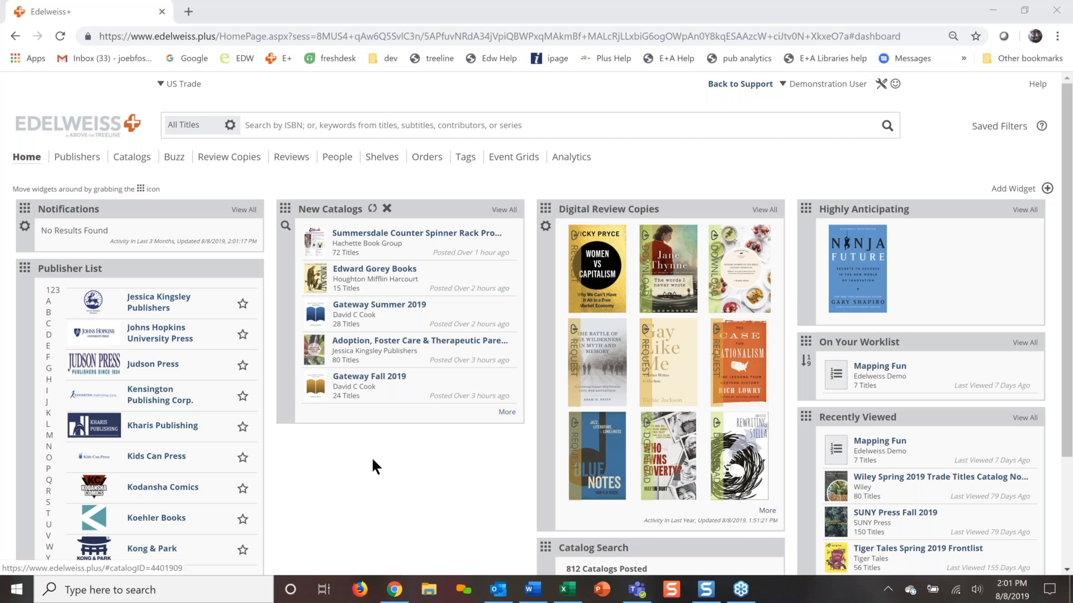
Remove the Digital Review Copies widget and move the Catalog Search widget to the start of the dashboard's first column.
{"action": "scroll", "coordinate": [372, 460], "scroll_direction": "down", "scroll_amount": 1}
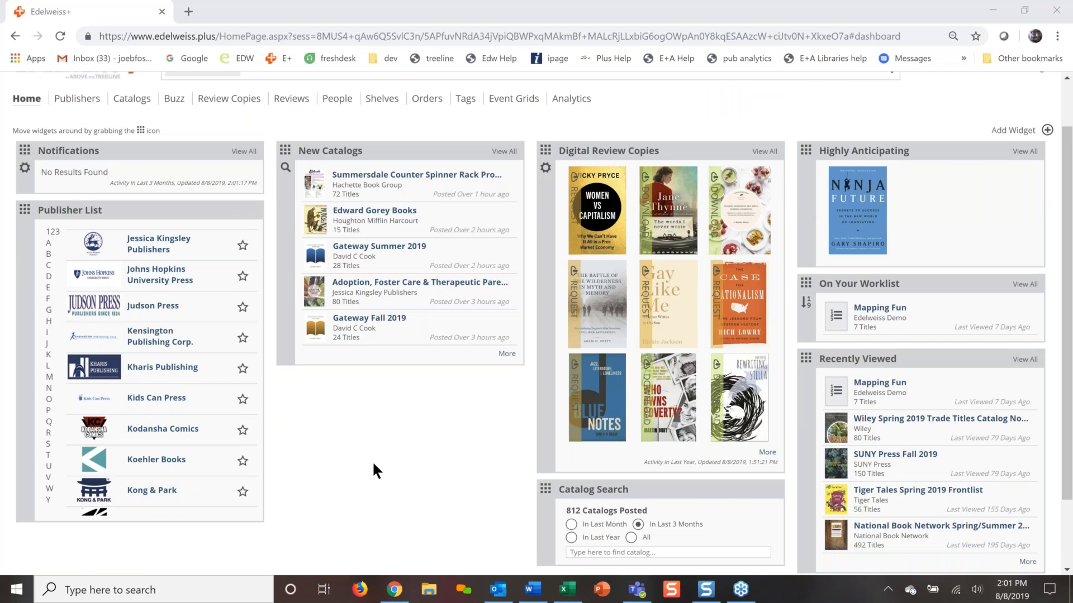
{"action": "scroll", "coordinate": [372, 461], "scroll_direction": "up", "scroll_amount": 1}
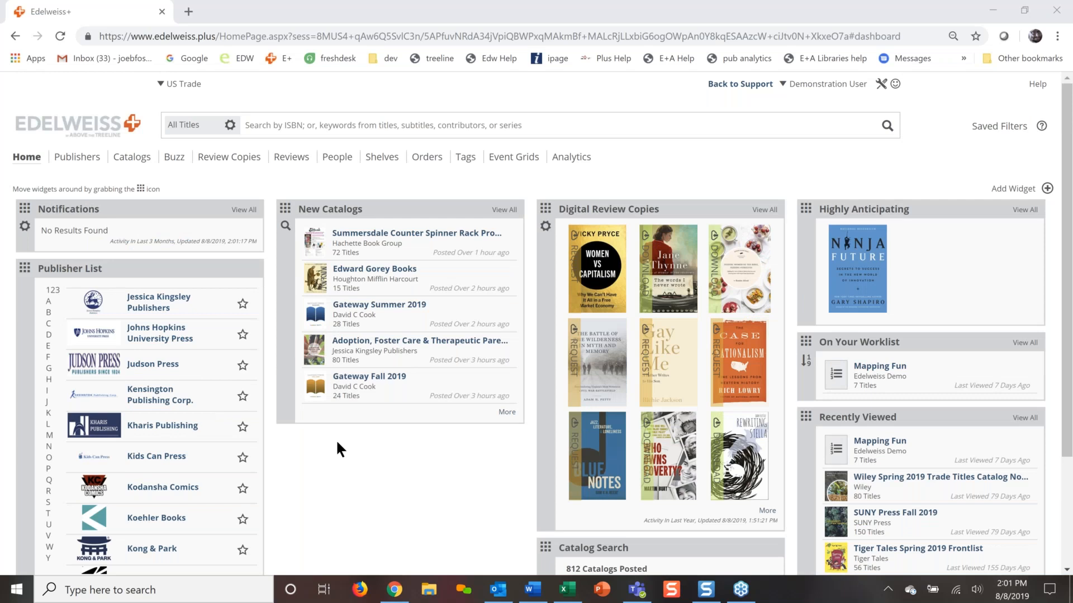
{"action": "scroll", "coordinate": [339, 449], "scroll_direction": "down", "scroll_amount": 1}
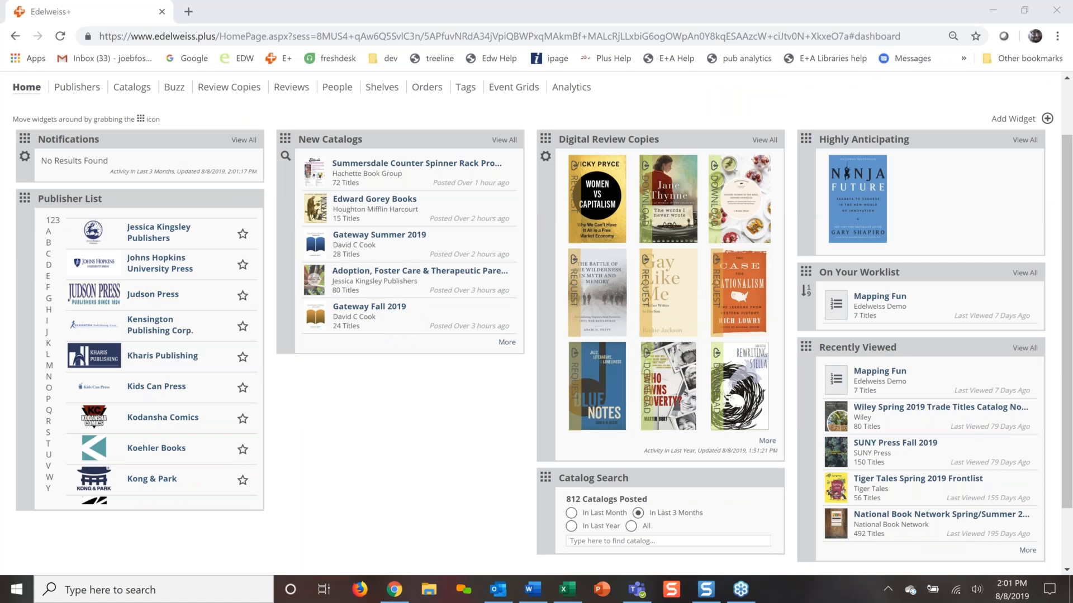
{"action": "mouse_move", "coordinate": [684, 138]}
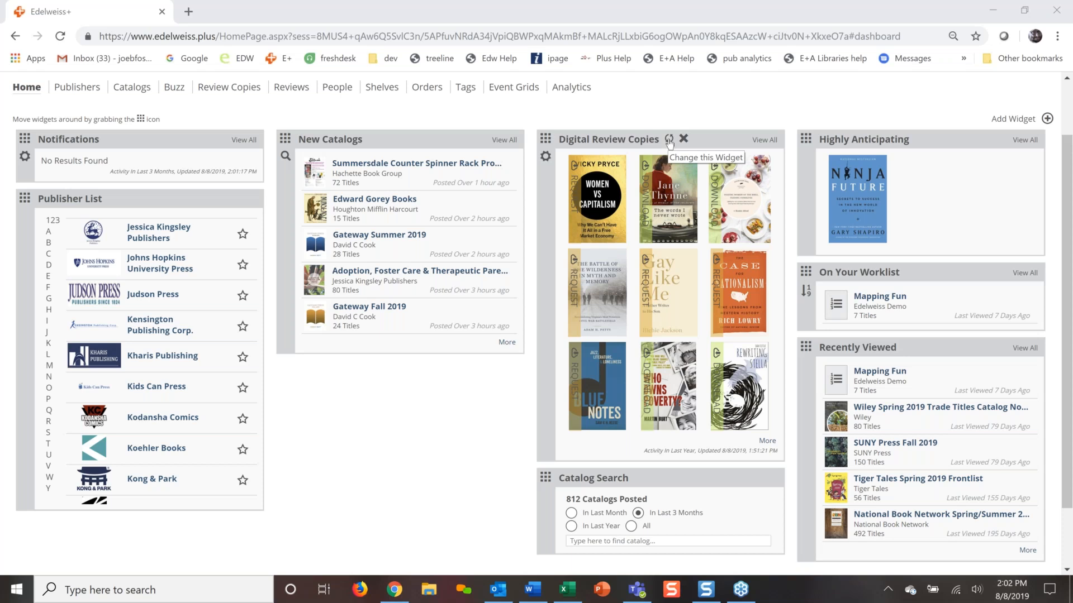
{"action": "left_click", "coordinate": [670, 141]}
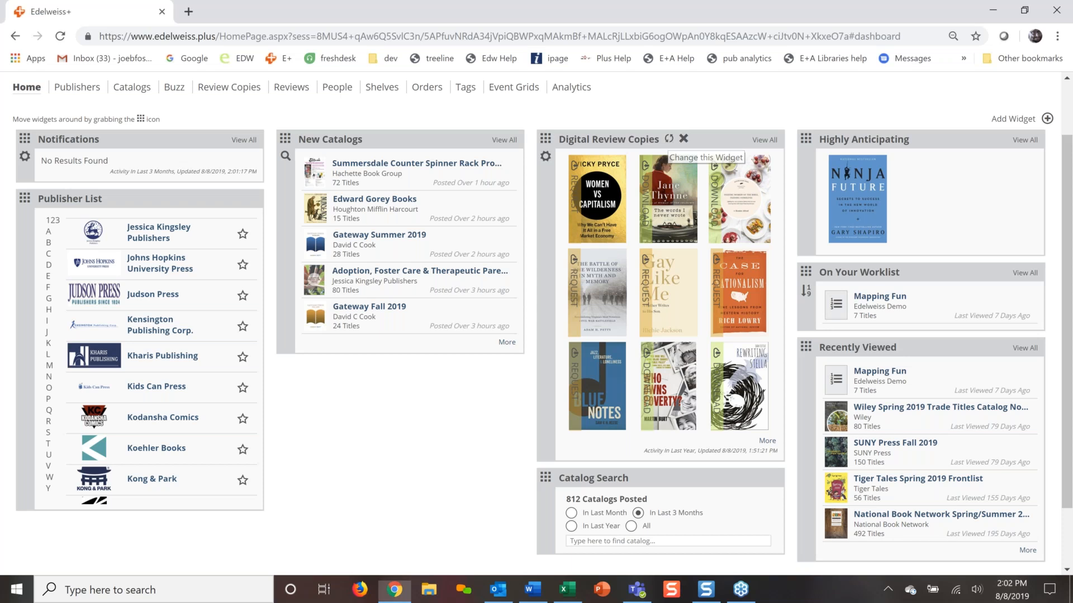
{"action": "left_click", "coordinate": [683, 139]}
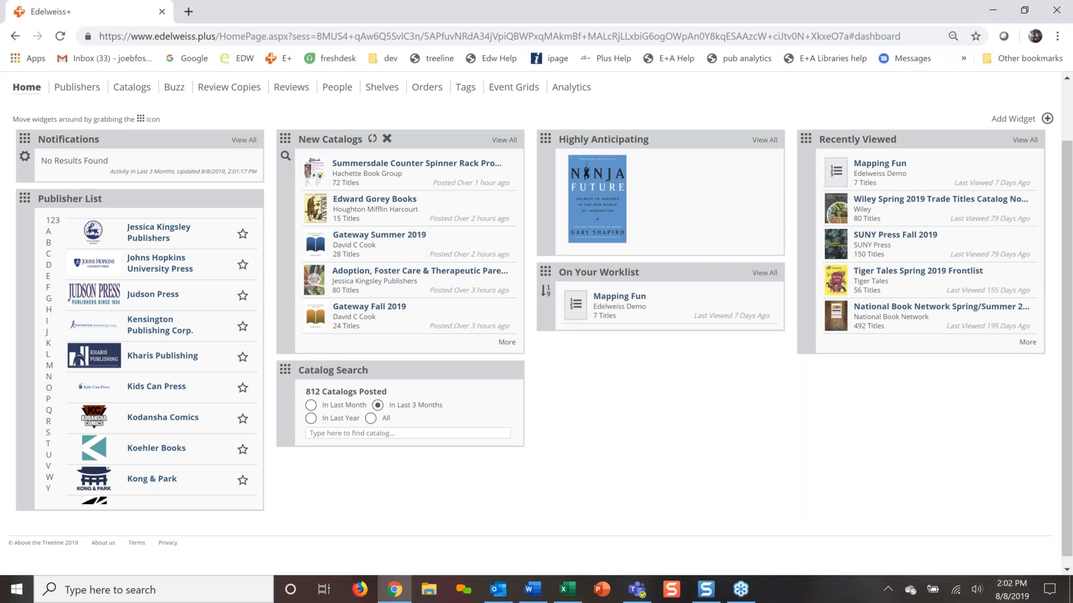
{"action": "left_click_drag", "start_coordinate": [285, 370], "coordinate": [100, 156]}
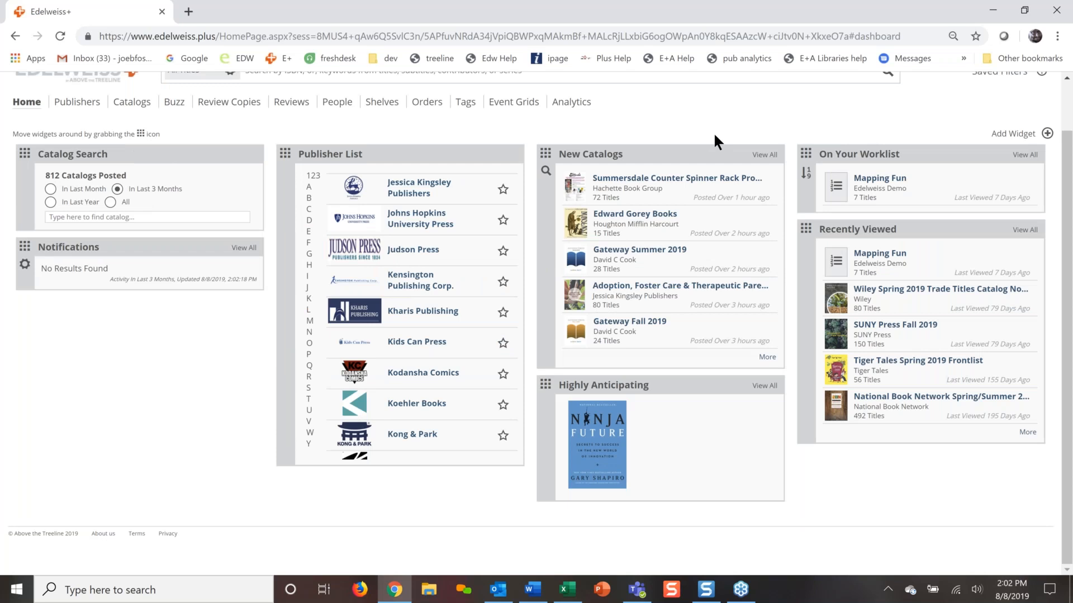
Add a DRC Requests widget from the Review Copies category and change it to Downloadable DRCs.
{"action": "scroll", "coordinate": [1009, 191], "scroll_direction": "up", "scroll_amount": 1}
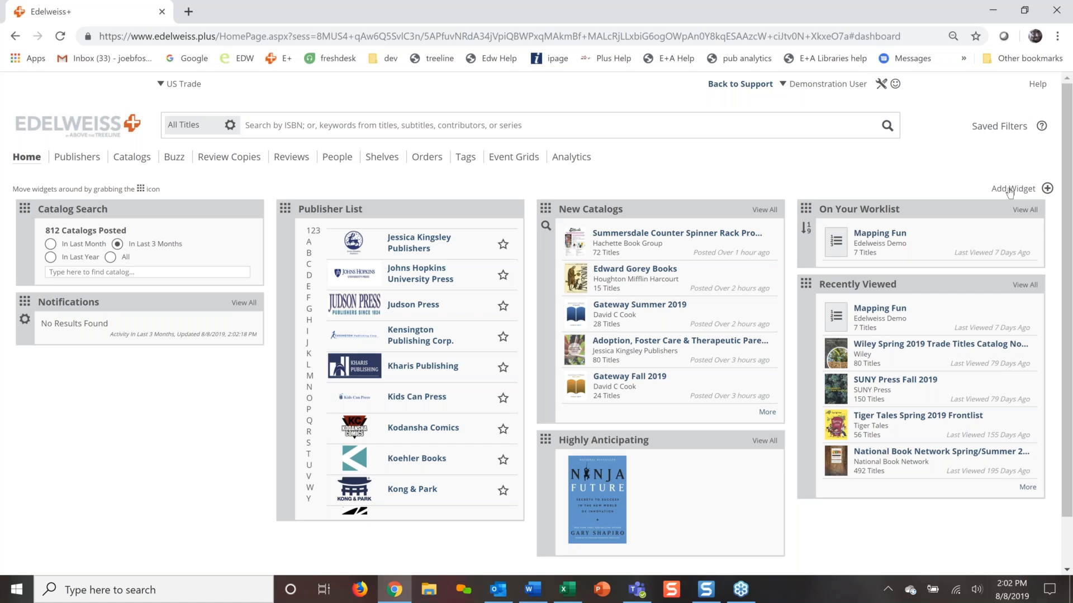
{"action": "left_click", "coordinate": [1010, 192]}
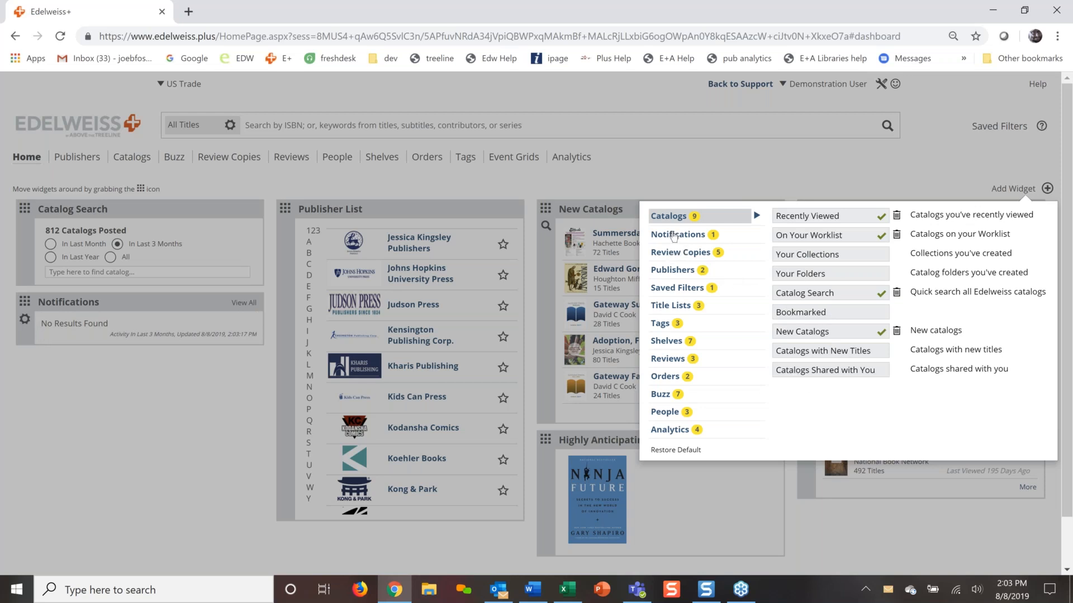
{"action": "left_click", "coordinate": [668, 254]}
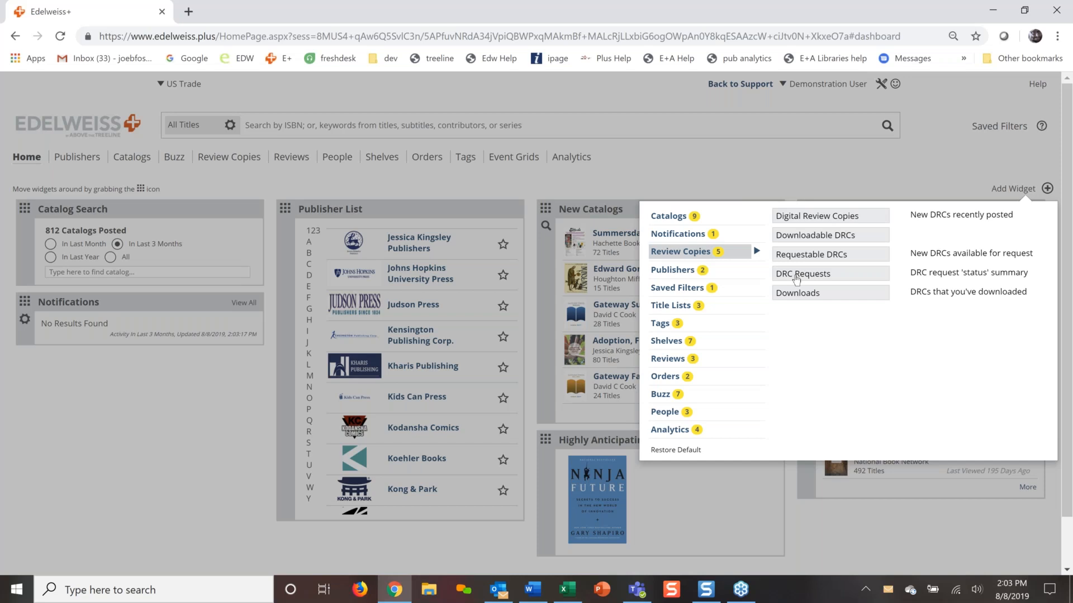
{"action": "left_click", "coordinate": [796, 274]}
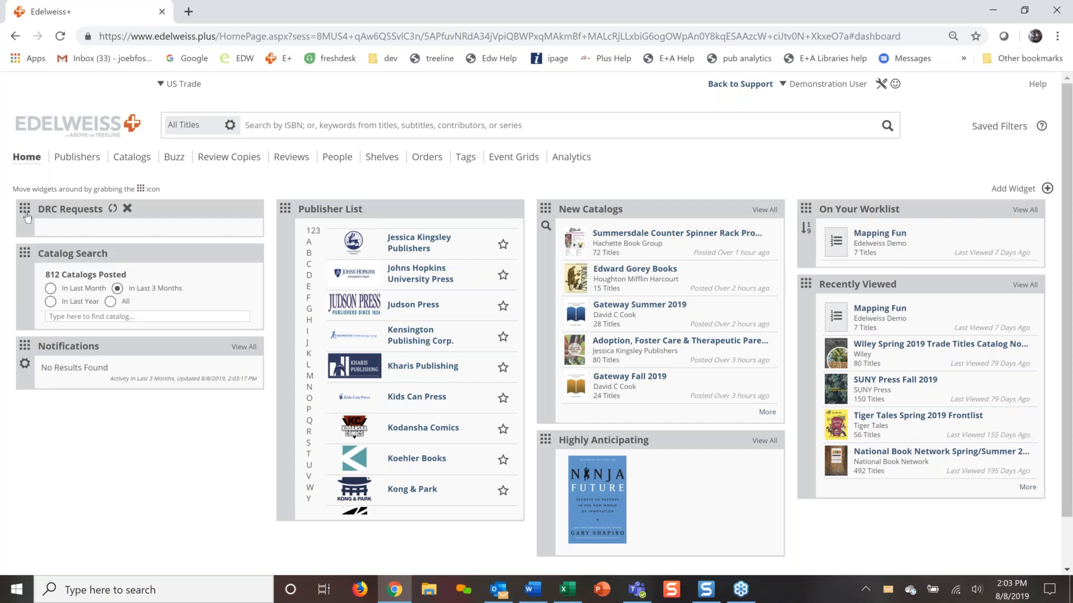
{"action": "left_click", "coordinate": [113, 209]}
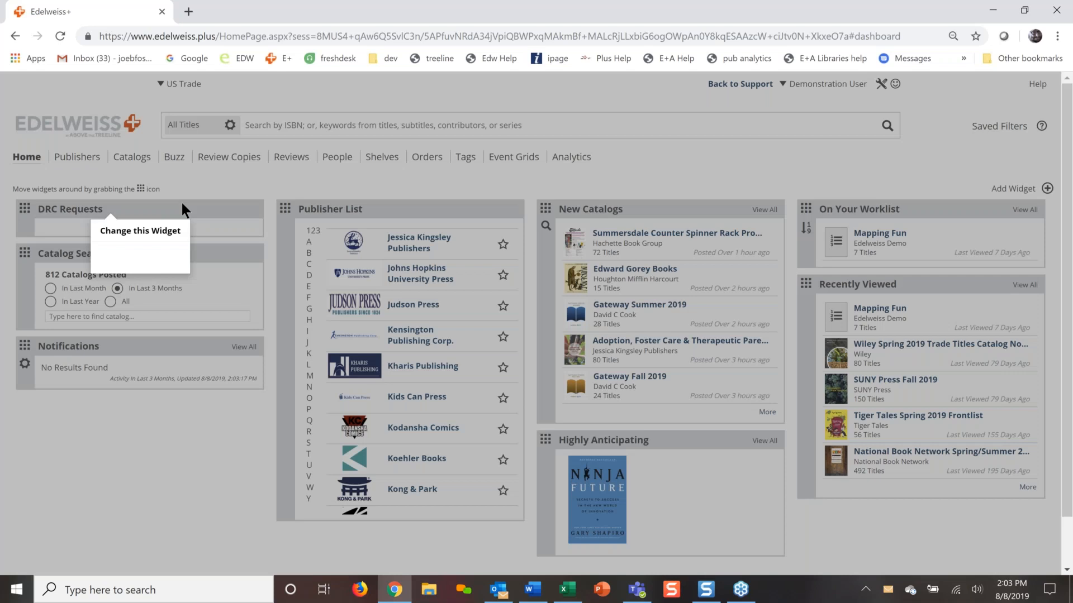
{"action": "left_click", "coordinate": [182, 202]}
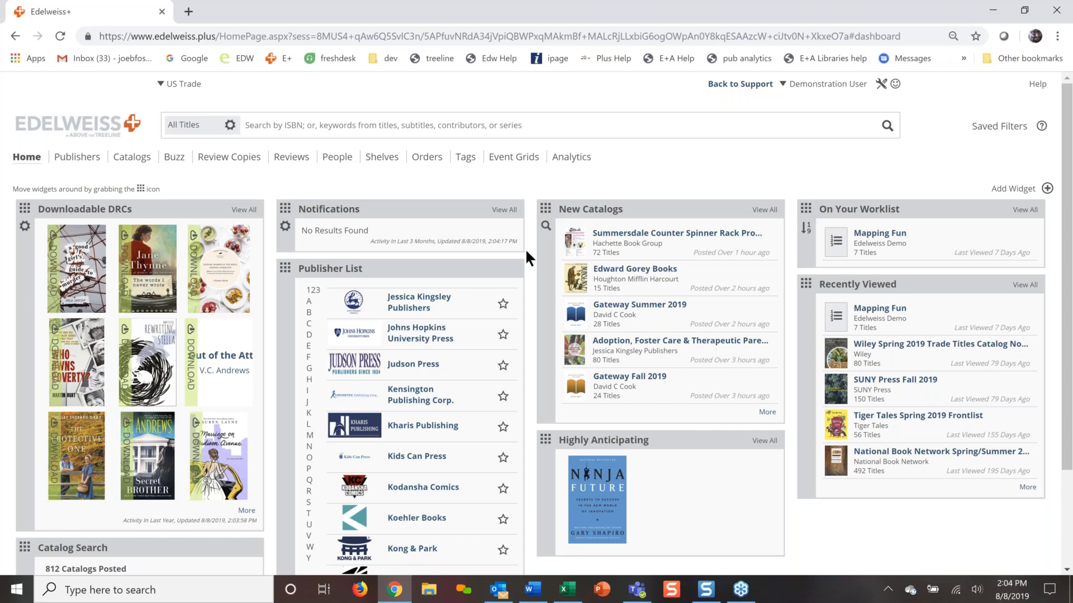
Add a Requestable DRCs widget from the Review Copies category to the dashboard.
{"action": "scroll", "coordinate": [526, 252], "scroll_direction": "down", "scroll_amount": 1}
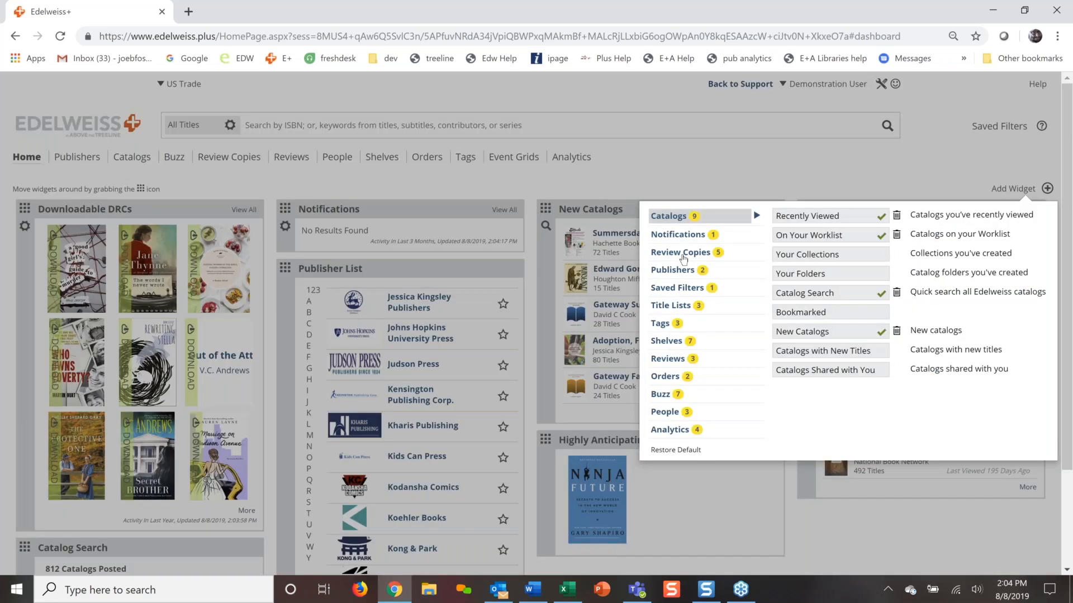
{"action": "left_click", "coordinate": [683, 254]}
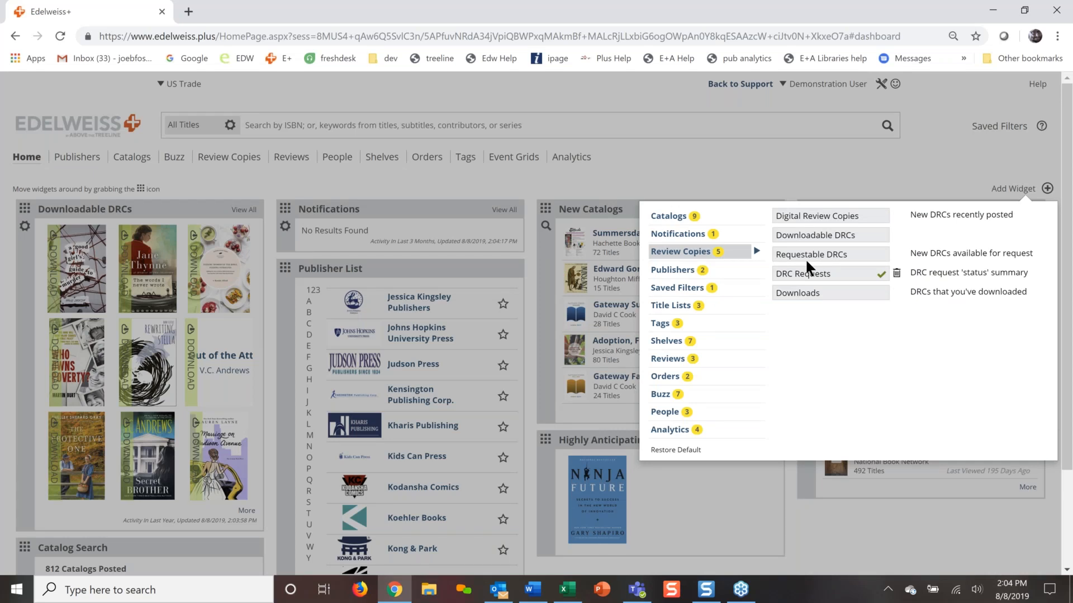
{"action": "left_click", "coordinate": [805, 258]}
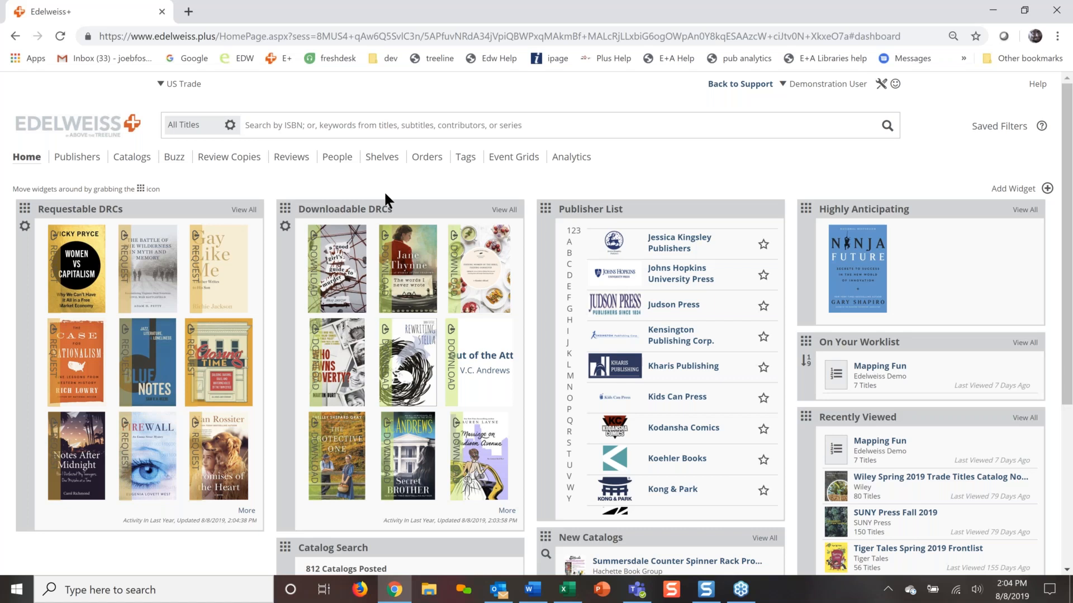
Filter the Downloadable DRCs widget by the Historical Fiction genre in its lane preferences.
{"action": "left_click", "coordinate": [285, 225]}
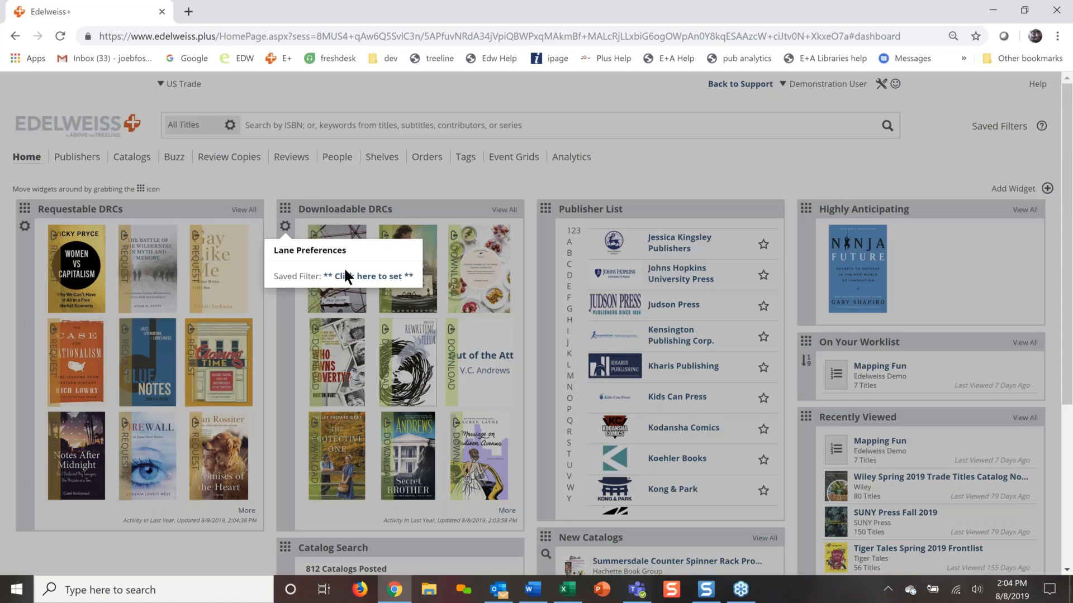
{"action": "left_click", "coordinate": [344, 270]}
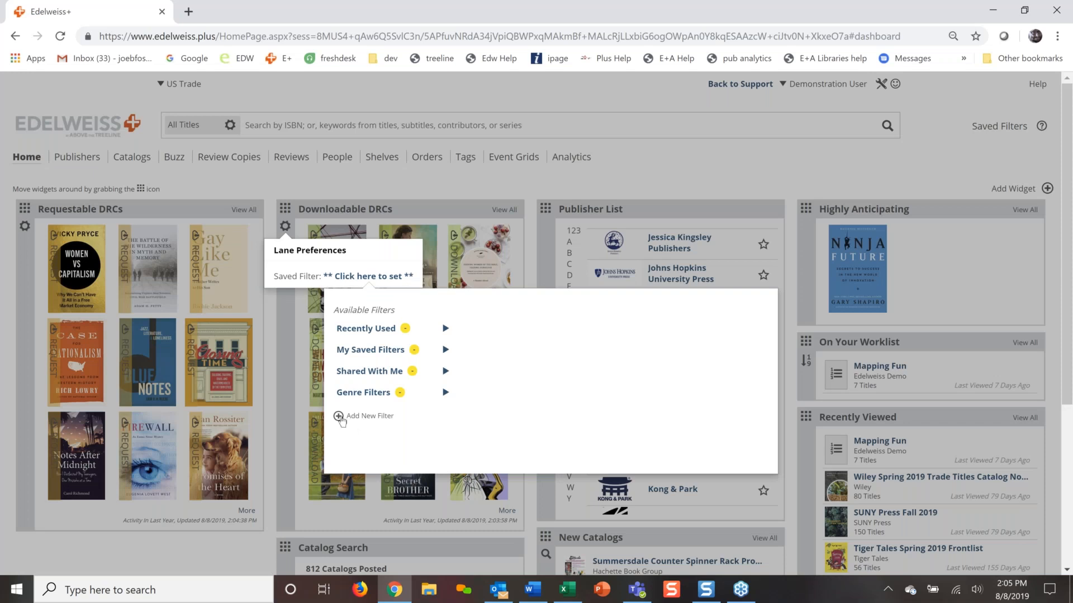
{"action": "left_click", "coordinate": [368, 394]}
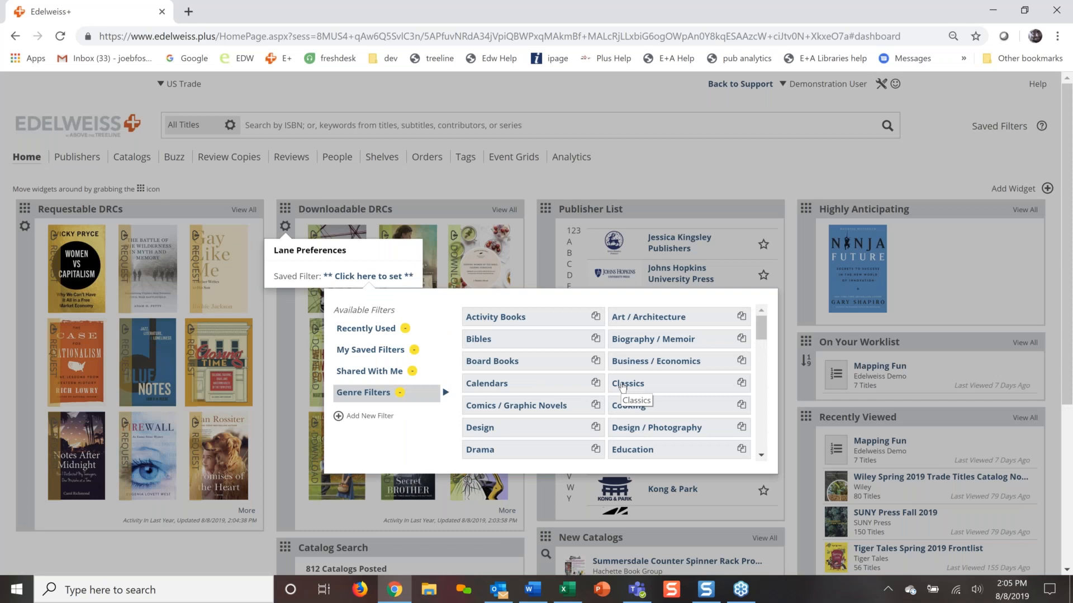
{"action": "scroll", "coordinate": [622, 386], "scroll_direction": "down", "scroll_amount": 1}
{"action": "scroll", "coordinate": [623, 386], "scroll_direction": "down", "scroll_amount": 3}
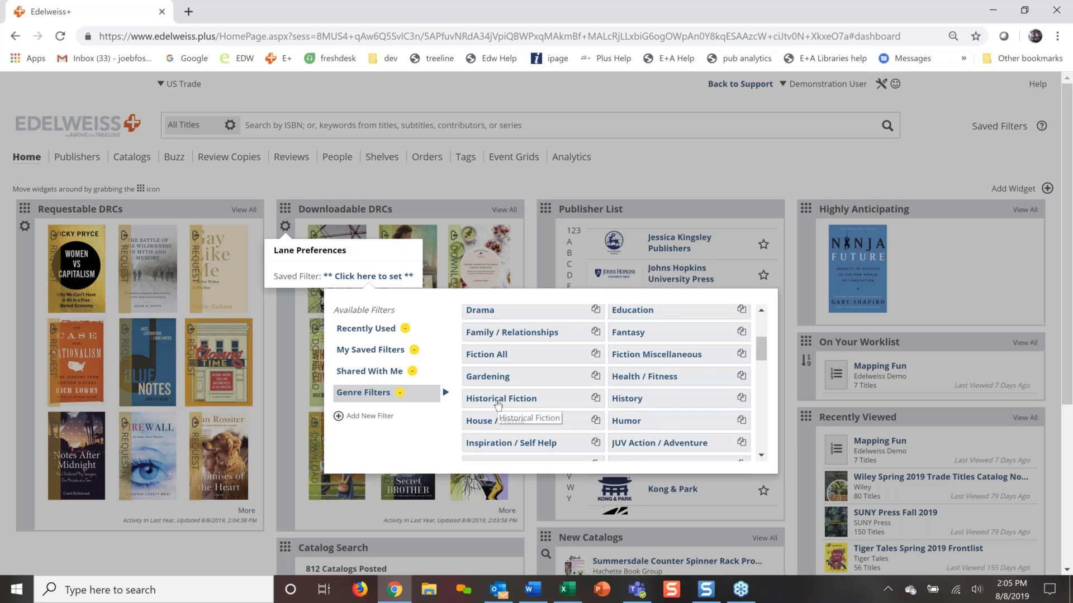
{"action": "left_click", "coordinate": [497, 400]}
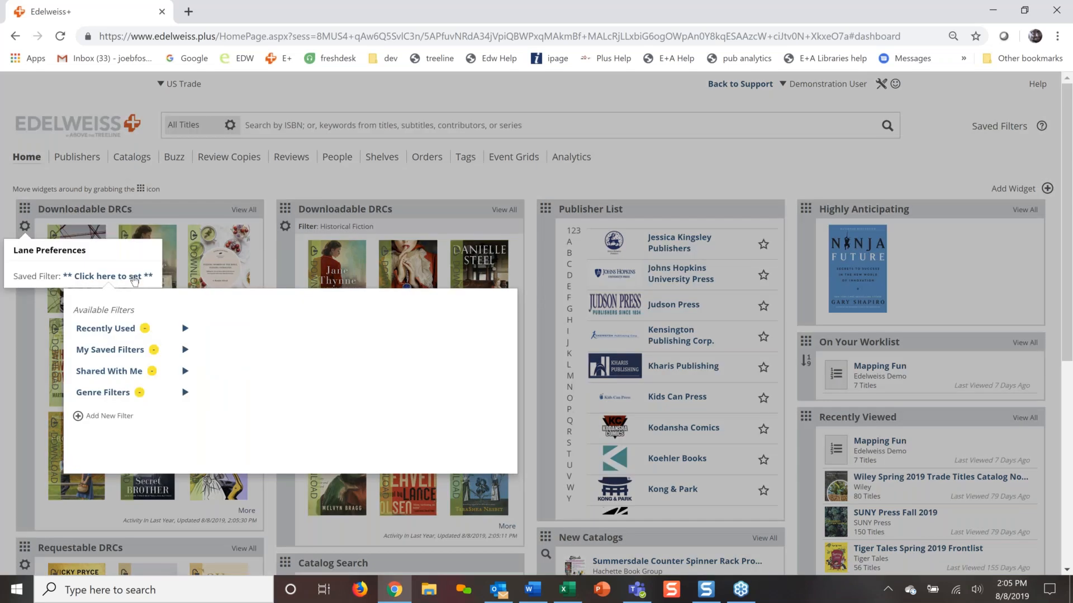
Apply the Fantasy genre filter to the other Downloadable DRCs widget.
{"action": "left_click", "coordinate": [103, 393]}
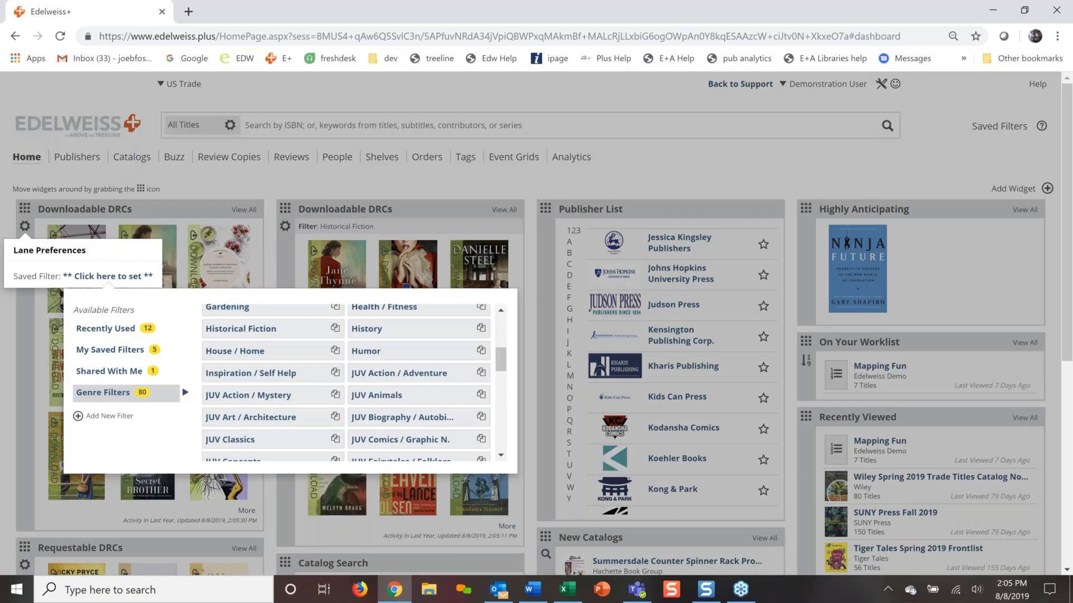
{"action": "scroll", "coordinate": [373, 335], "scroll_direction": "up", "scroll_amount": 2}
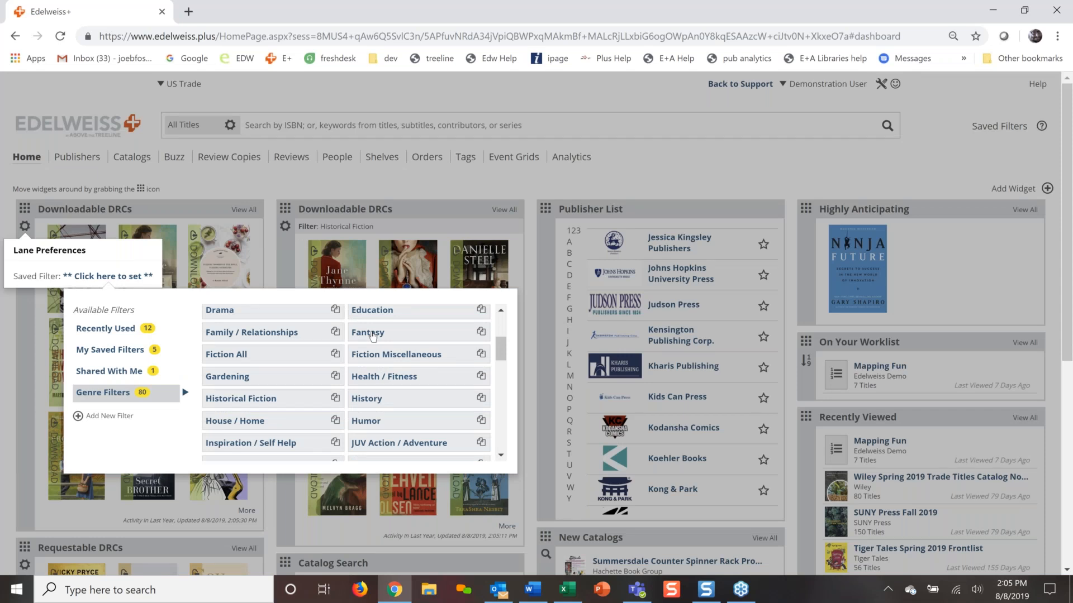
{"action": "left_click", "coordinate": [372, 333]}
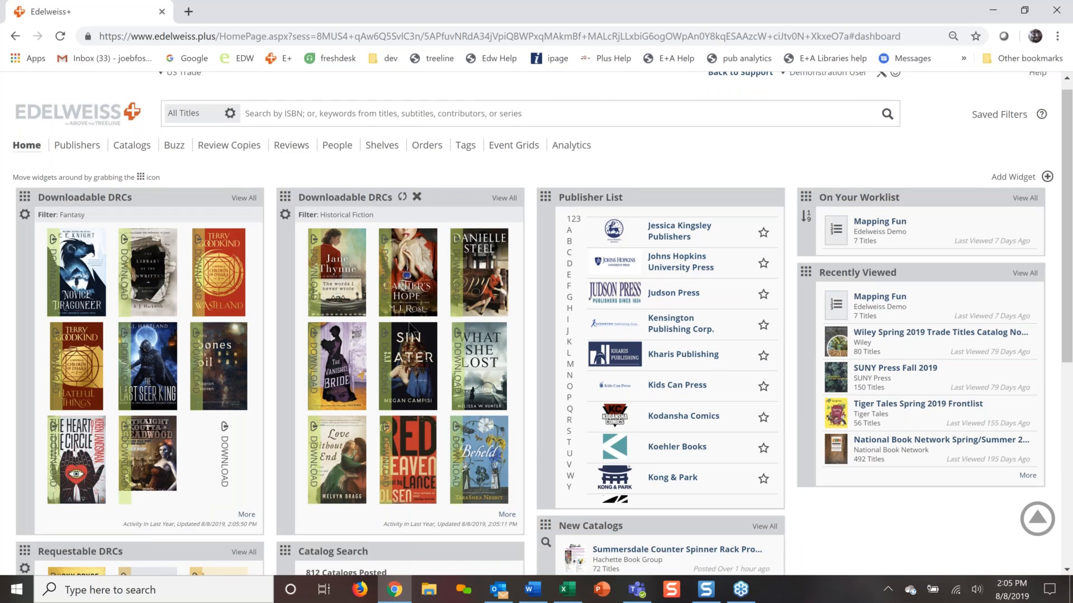
Add the Saved Filters widget to the dashboard.
{"action": "left_click", "coordinate": [1047, 177]}
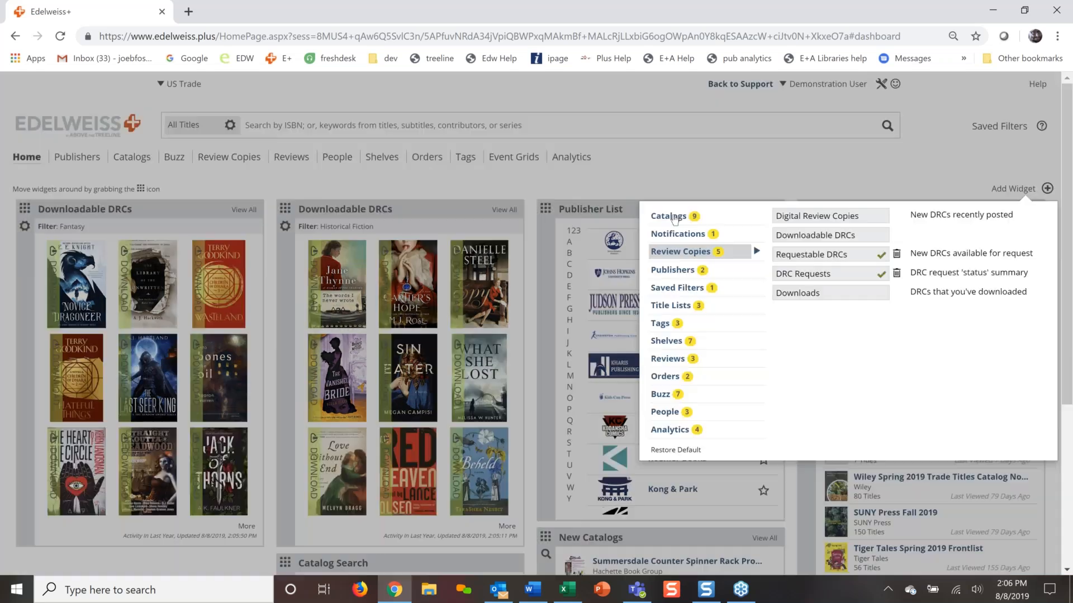
{"action": "mouse_move", "coordinate": [693, 242]}
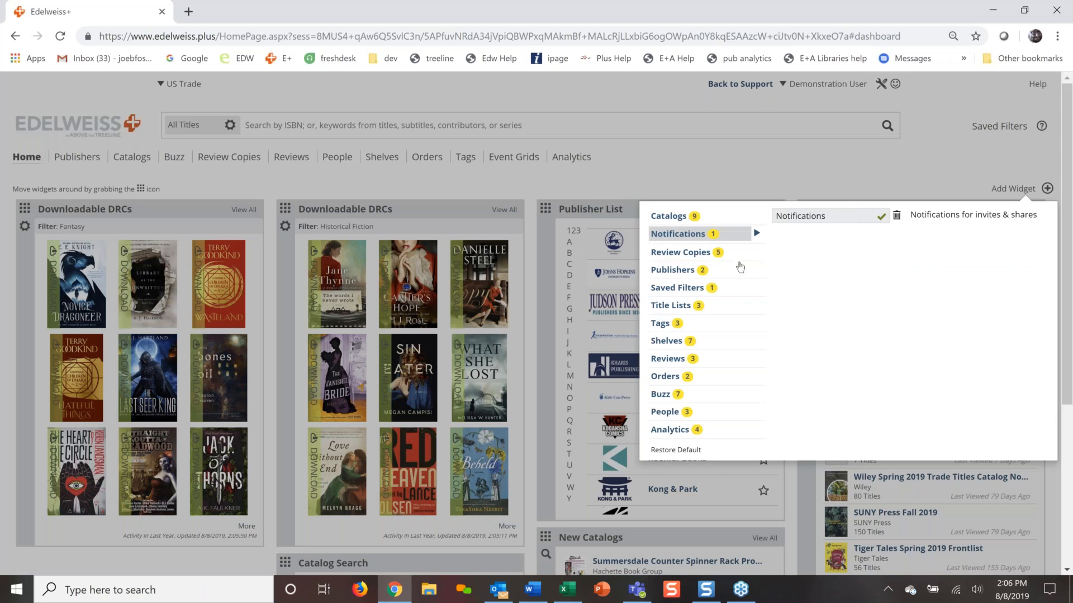
{"action": "left_click", "coordinate": [694, 257]}
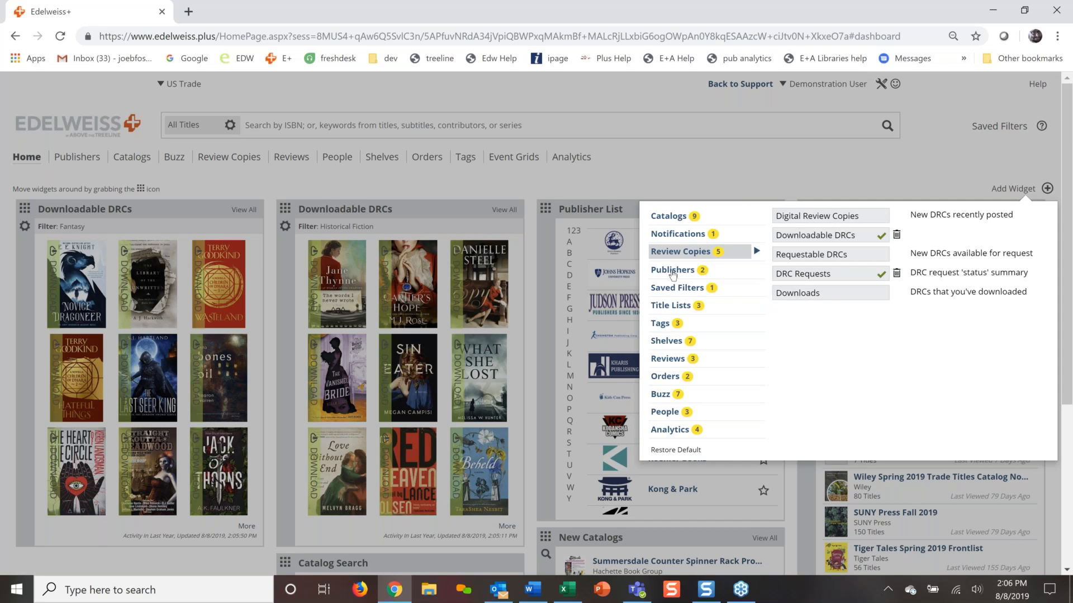
{"action": "left_click", "coordinate": [673, 271]}
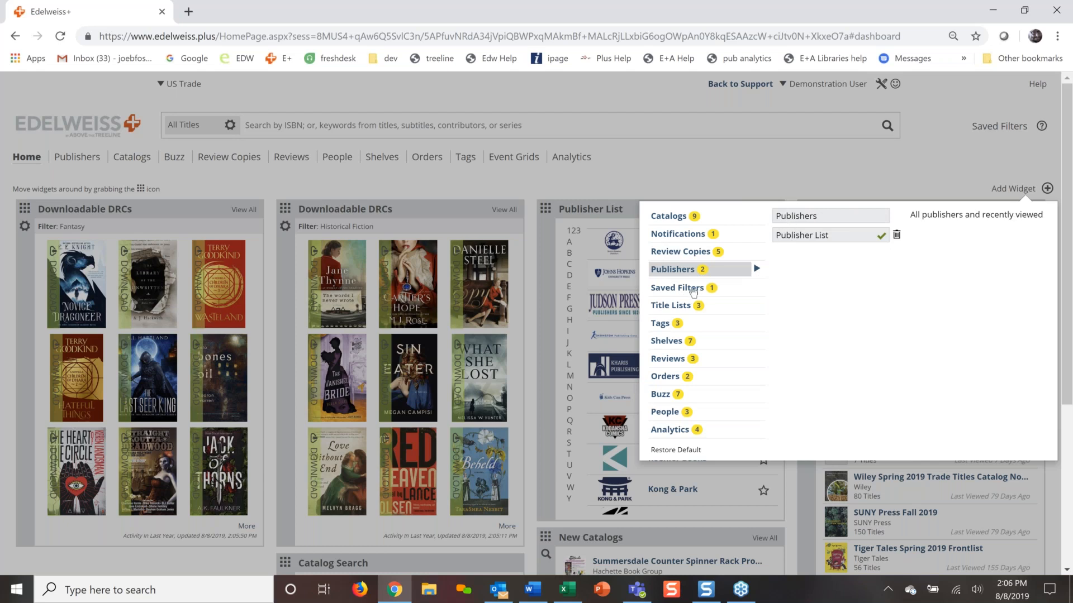
{"action": "left_click", "coordinate": [693, 289]}
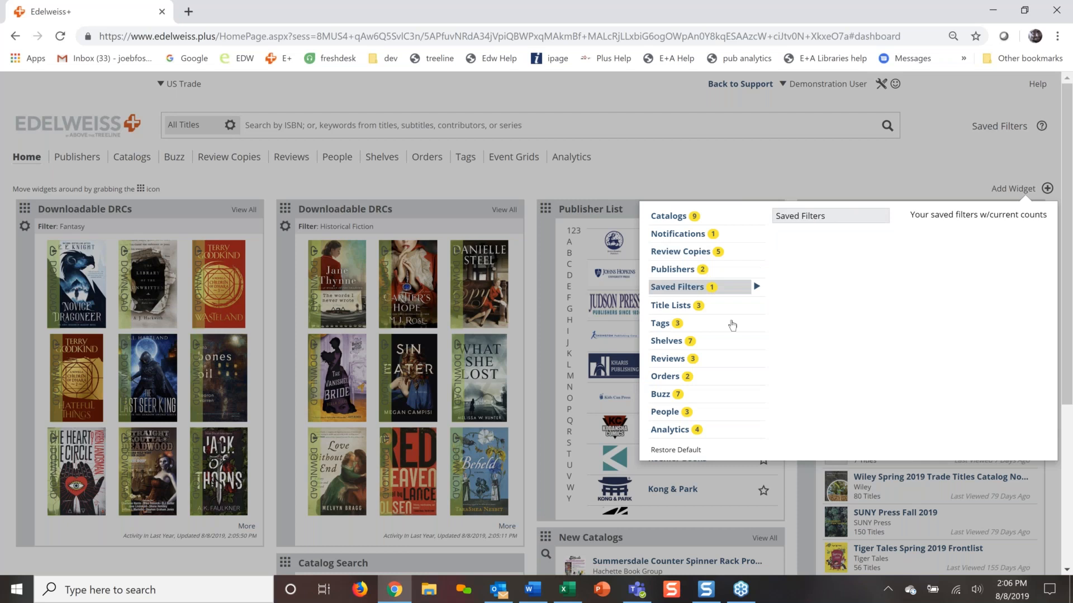
{"action": "left_click", "coordinate": [845, 248]}
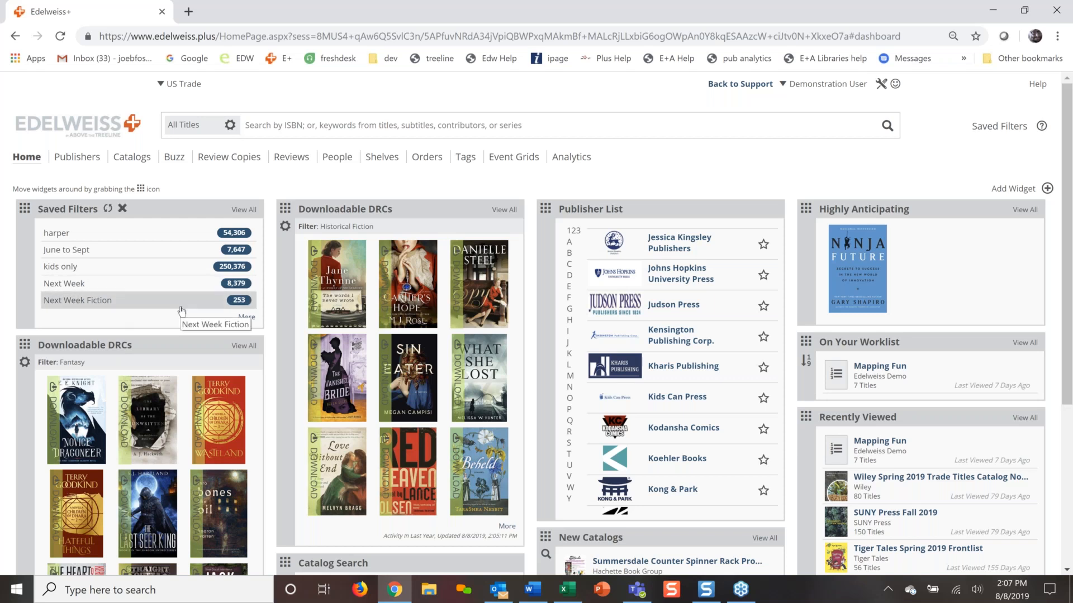
Examine the widgets available for the dashboard in the Tags, Shelves, Reviews, Orders, Buzz and People categories.
{"action": "mouse_move", "coordinate": [337, 279]}
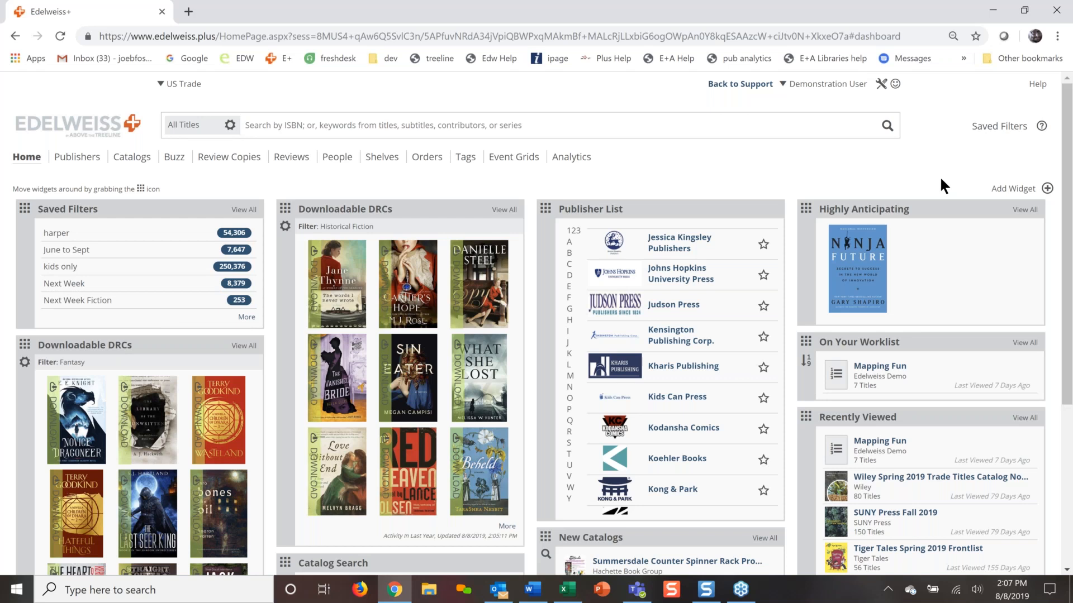
{"action": "left_click", "coordinate": [1009, 191]}
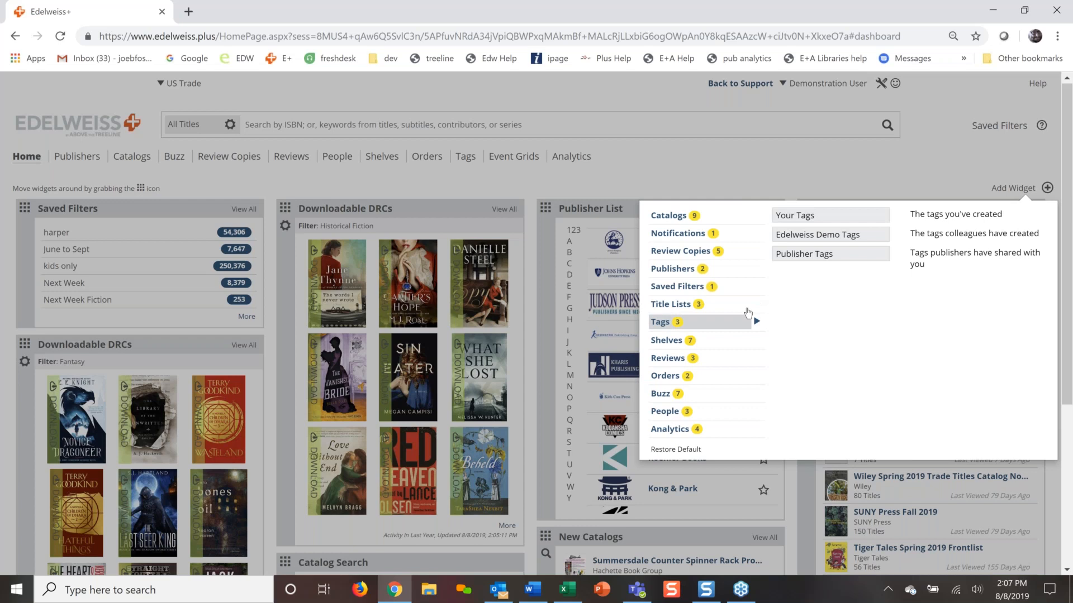
{"action": "scroll", "coordinate": [748, 311], "scroll_direction": "down", "scroll_amount": 1}
{"action": "mouse_move", "coordinate": [727, 270]}
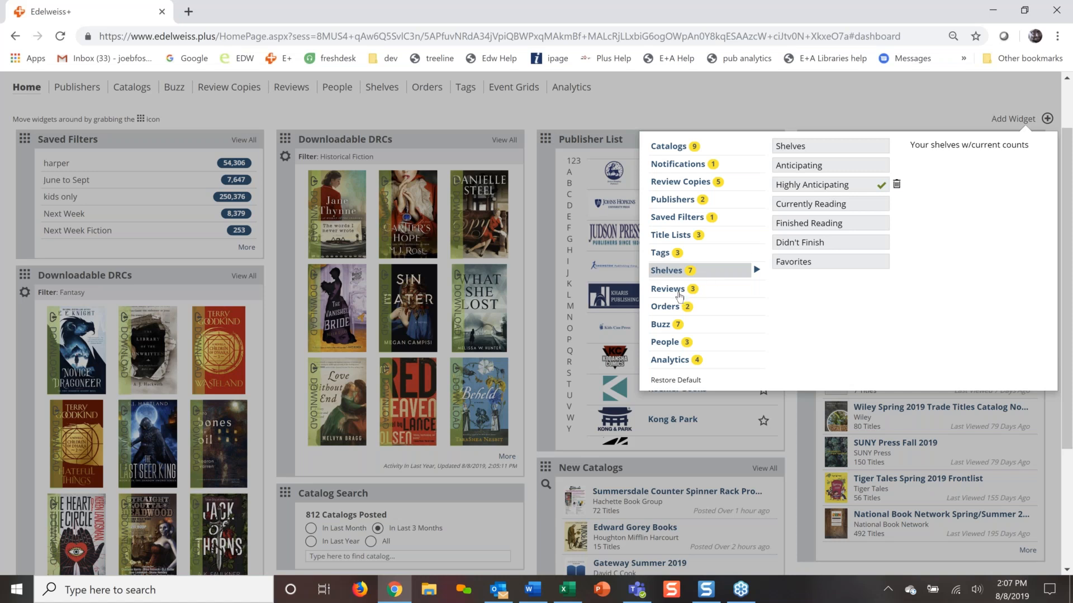
{"action": "mouse_move", "coordinate": [679, 297]}
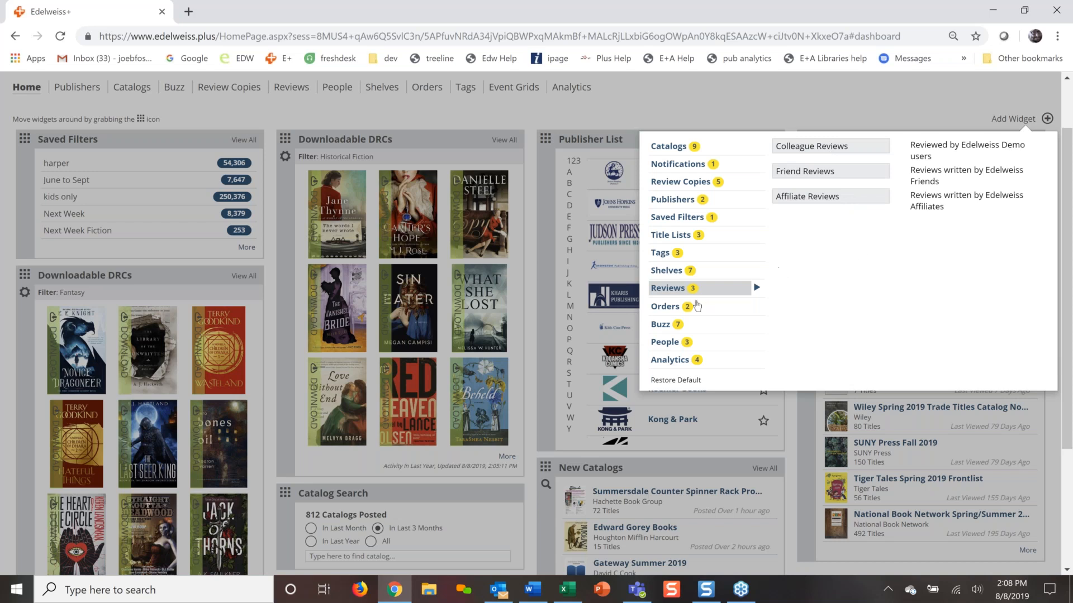
{"action": "left_click", "coordinate": [661, 312]}
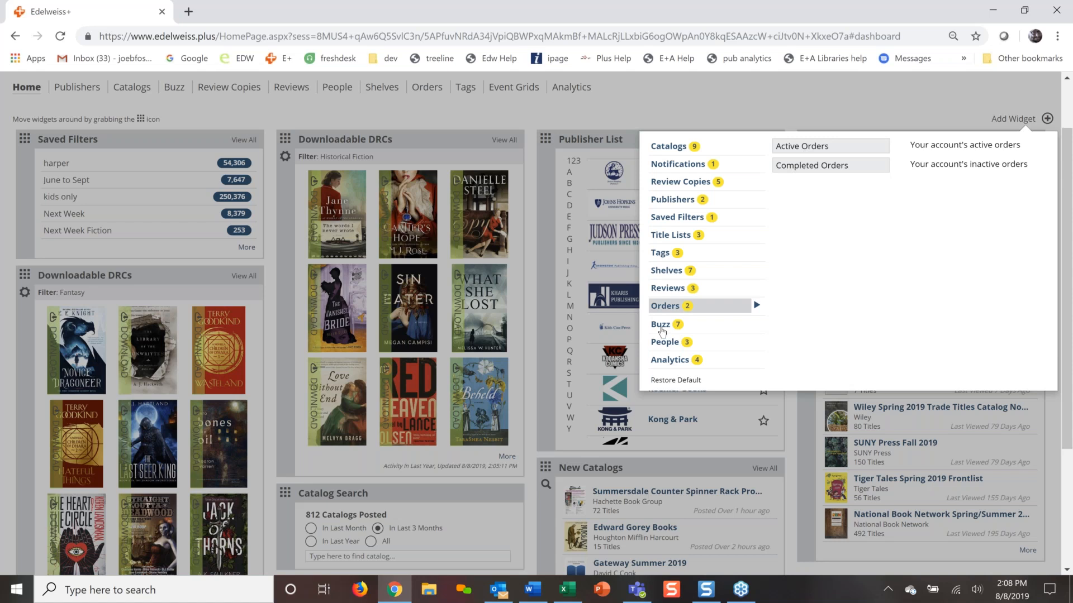
{"action": "scroll", "coordinate": [662, 332], "scroll_direction": "up", "scroll_amount": 1}
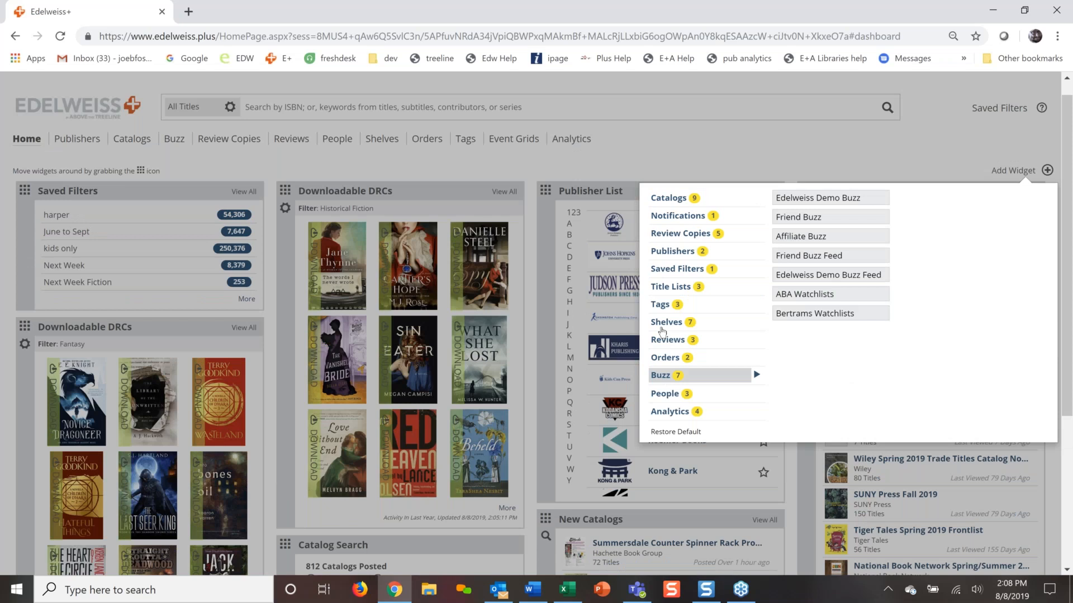
{"action": "scroll", "coordinate": [853, 390], "scroll_direction": "up", "scroll_amount": 1}
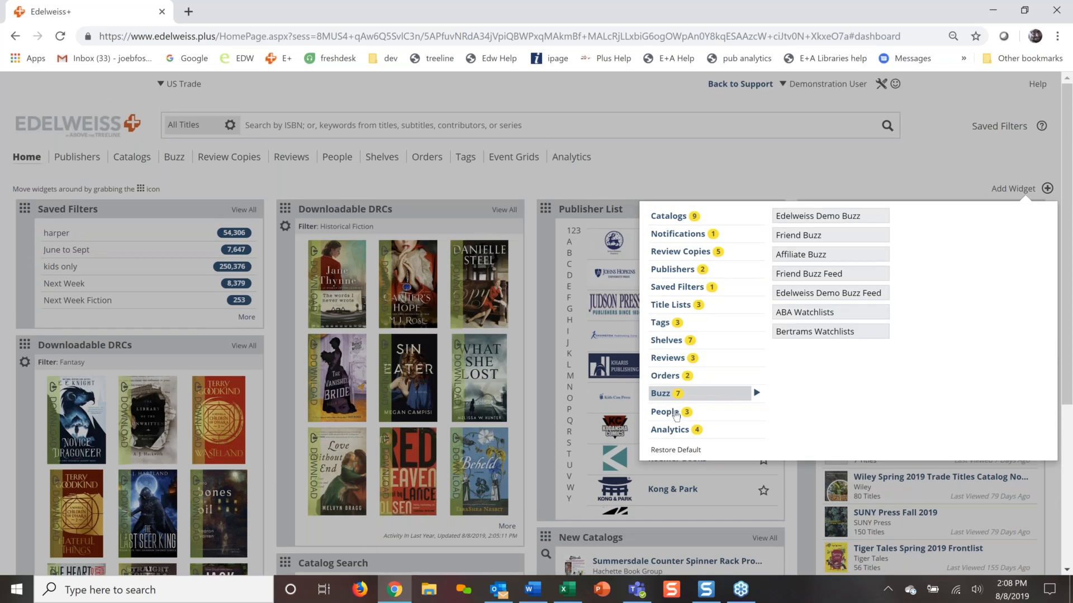
{"action": "mouse_move", "coordinate": [677, 414]}
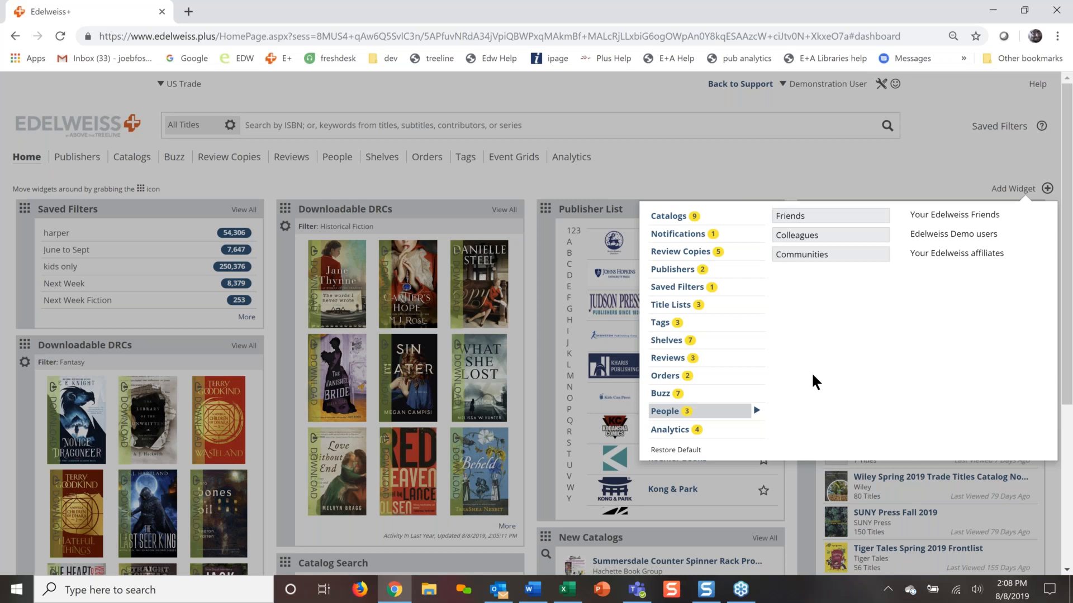
{"action": "scroll", "coordinate": [812, 376], "scroll_direction": "down", "scroll_amount": 1}
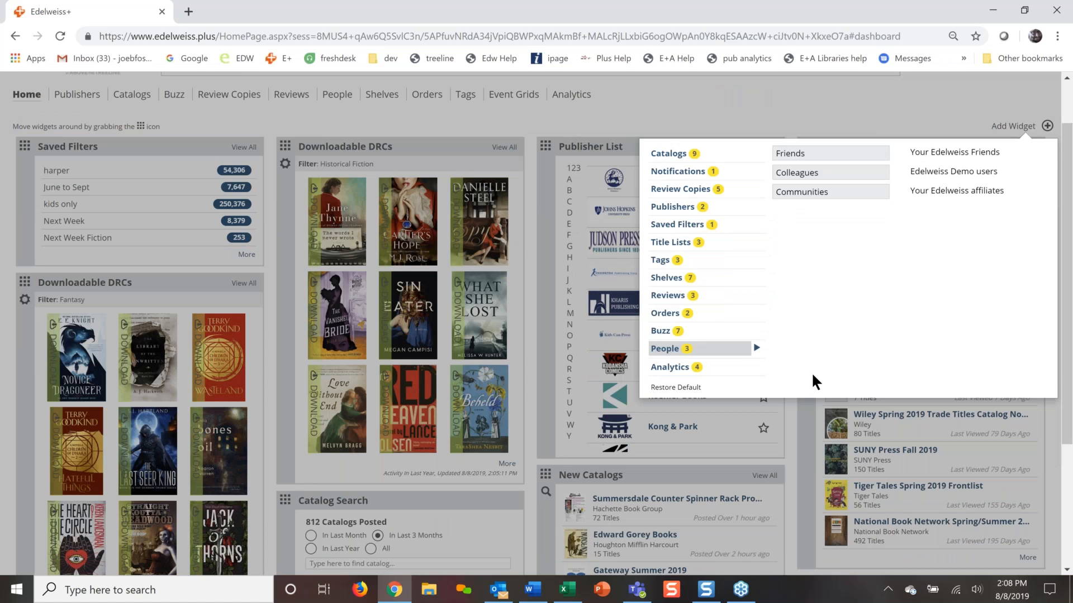
Add the "Popular titles you don't have" widget from the Analytics category to the dashboard.
{"action": "scroll", "coordinate": [811, 372], "scroll_direction": "up", "scroll_amount": 1}
{"action": "mouse_move", "coordinate": [699, 429]}
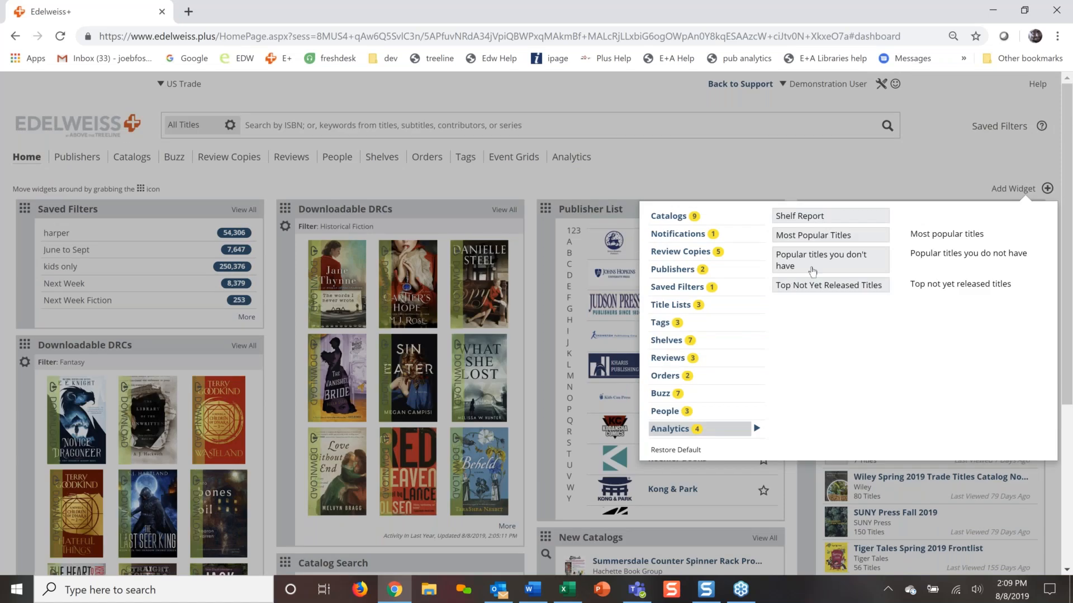
{"action": "left_click", "coordinate": [840, 266]}
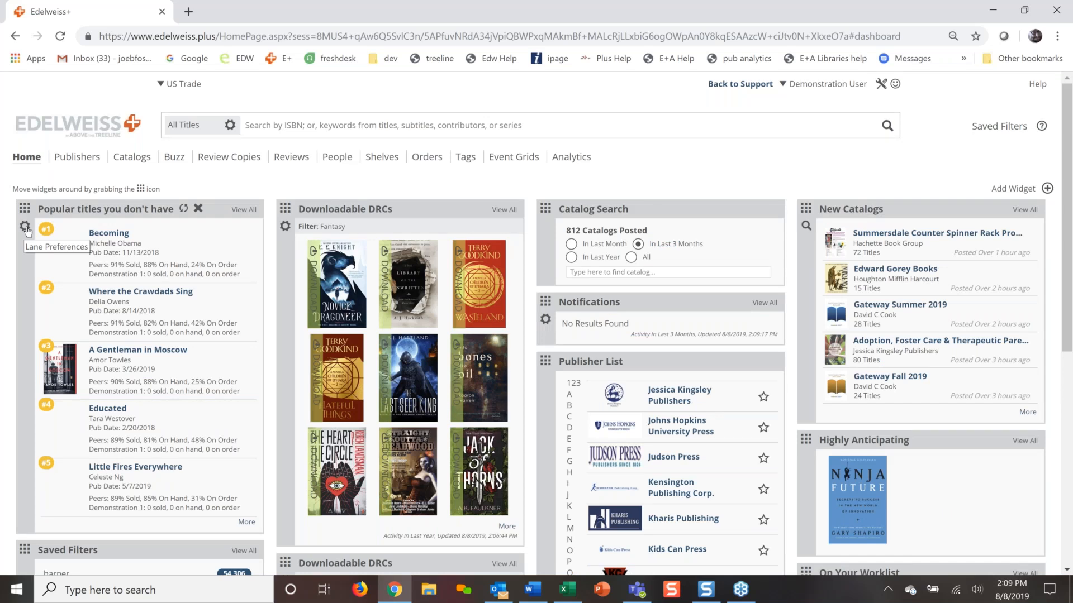
Check the location and time frame options of the "Popular titles you don't have" widget and switch its ISBN/FAMILY grouping.
{"action": "left_click", "coordinate": [25, 228]}
{"action": "left_click", "coordinate": [111, 335]}
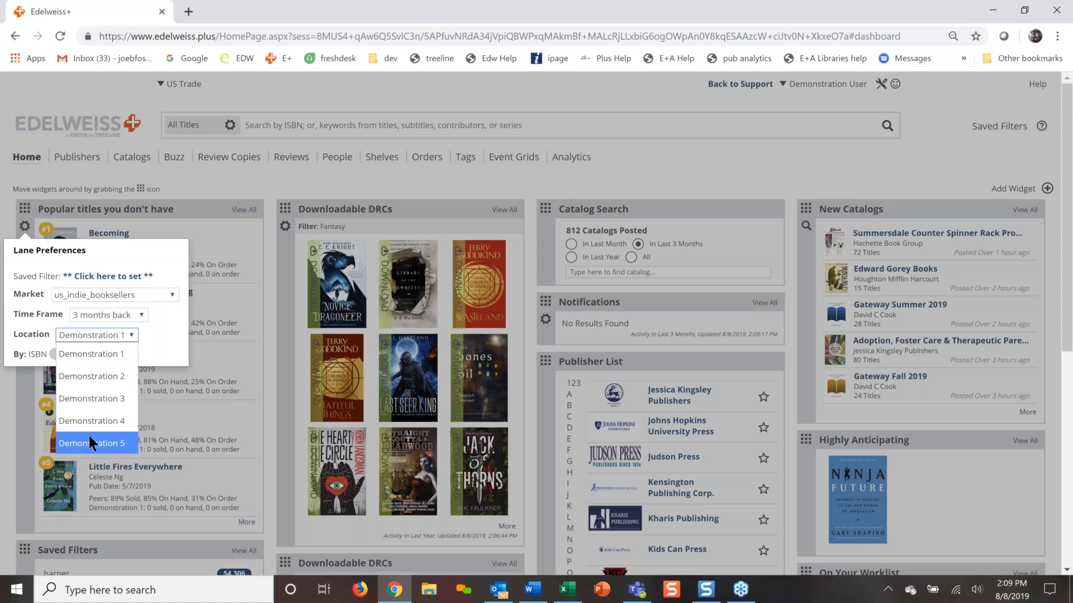
{"action": "left_click", "coordinate": [143, 316]}
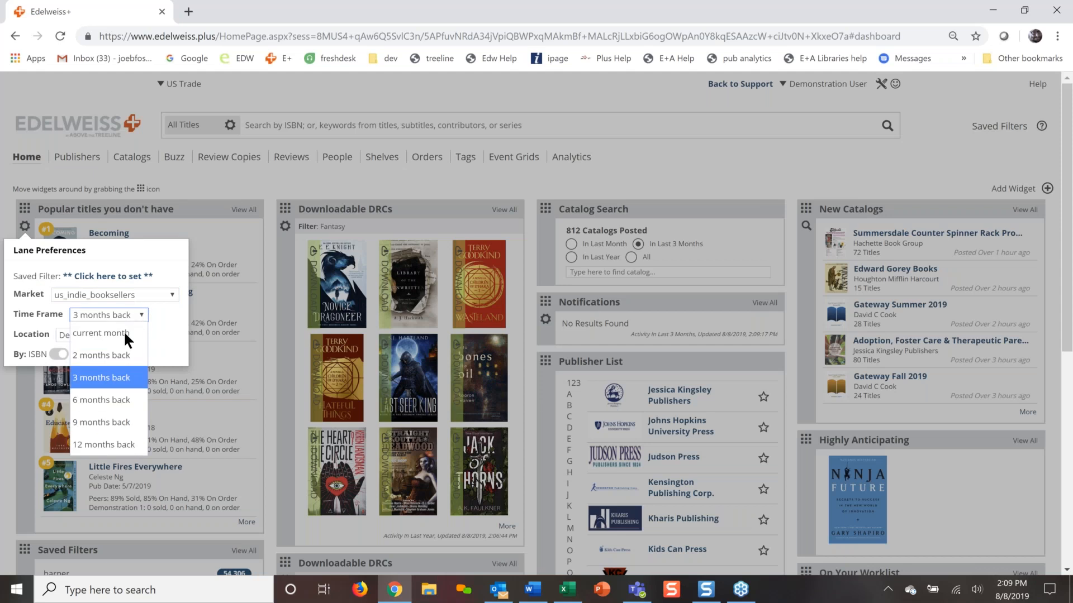
{"action": "left_click", "coordinate": [165, 342]}
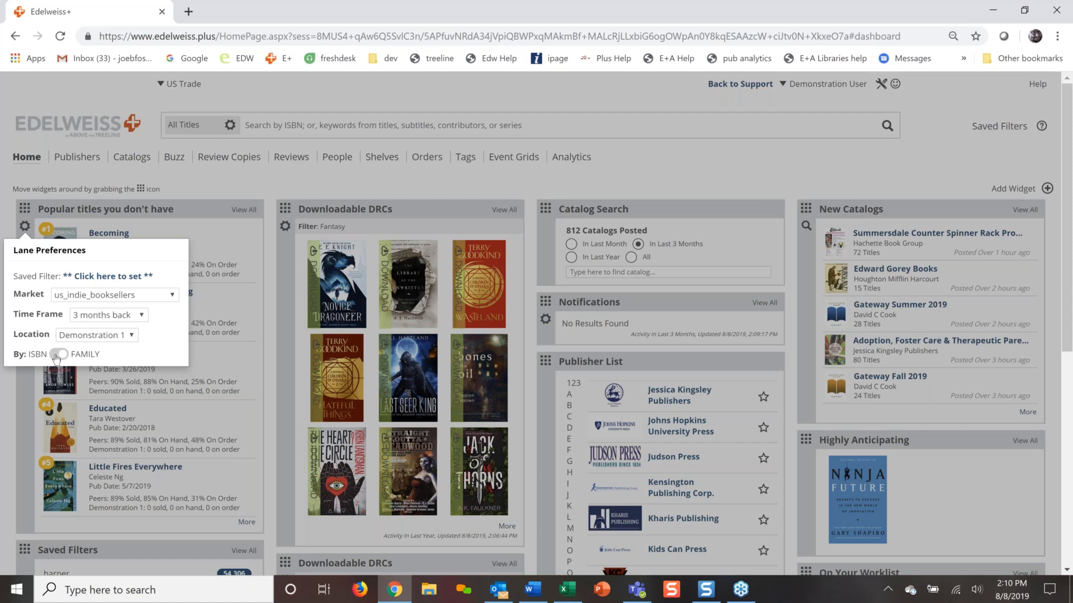
{"action": "left_click", "coordinate": [57, 359]}
{"action": "left_click", "coordinate": [242, 186]}
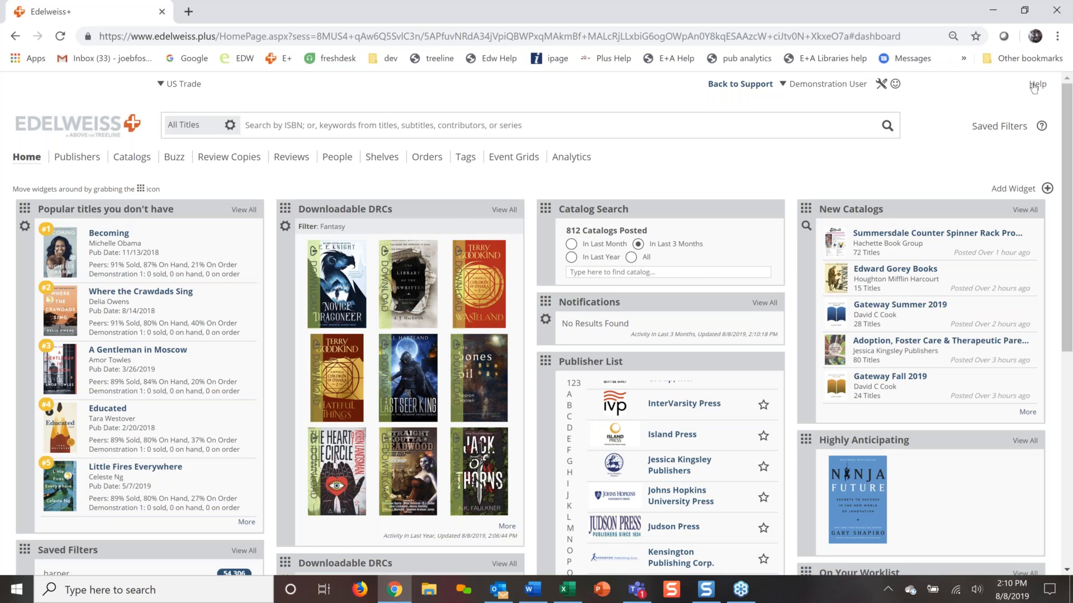
Open the Booksellers help article "Bookseller-Navigation-The Edelweiss+ Homepage" in the support center and read how widgets are added.
{"action": "left_click", "coordinate": [1034, 84]}
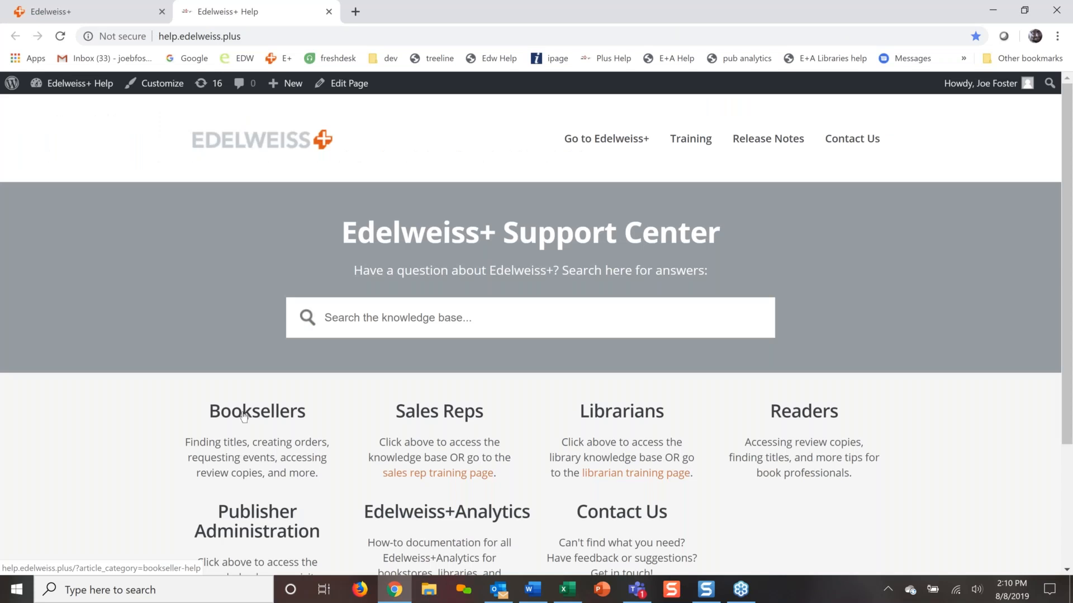
{"action": "left_click", "coordinate": [244, 416]}
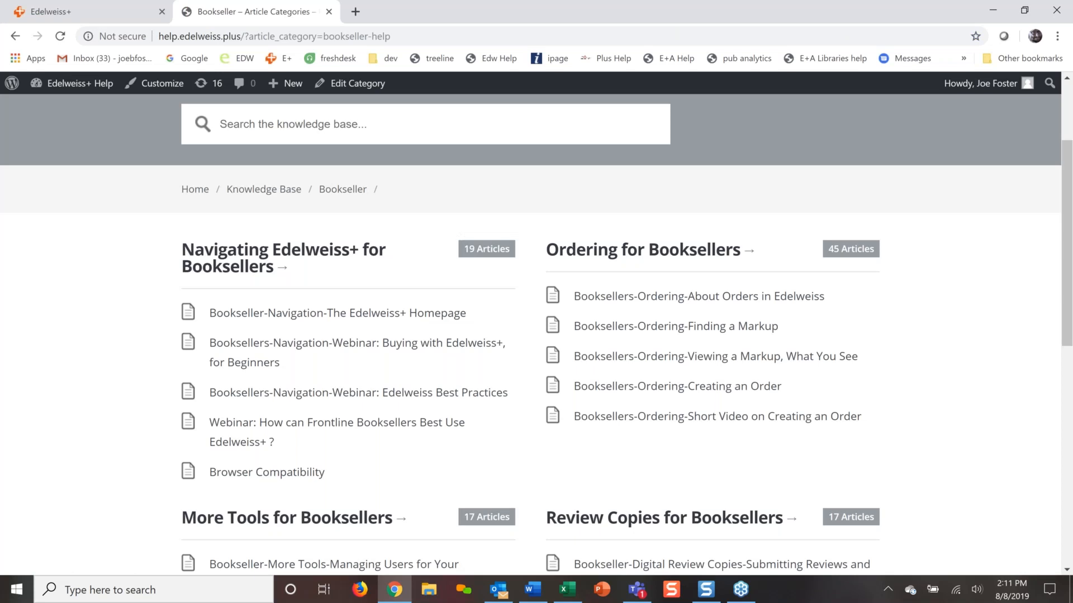
{"action": "left_click", "coordinate": [338, 313]}
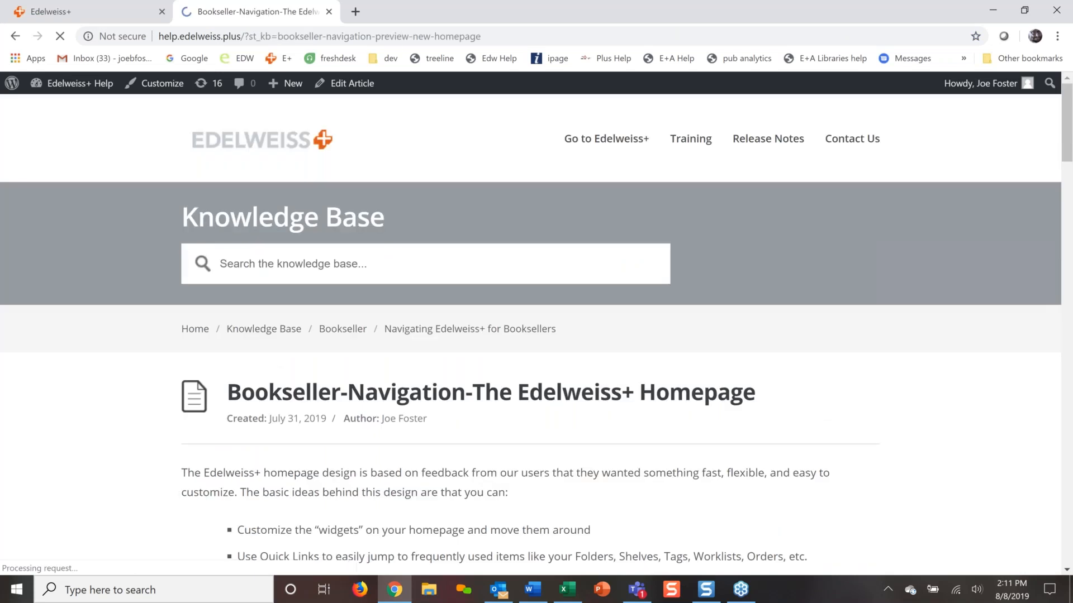
{"action": "scroll", "coordinate": [143, 349], "scroll_direction": "down", "scroll_amount": 9}
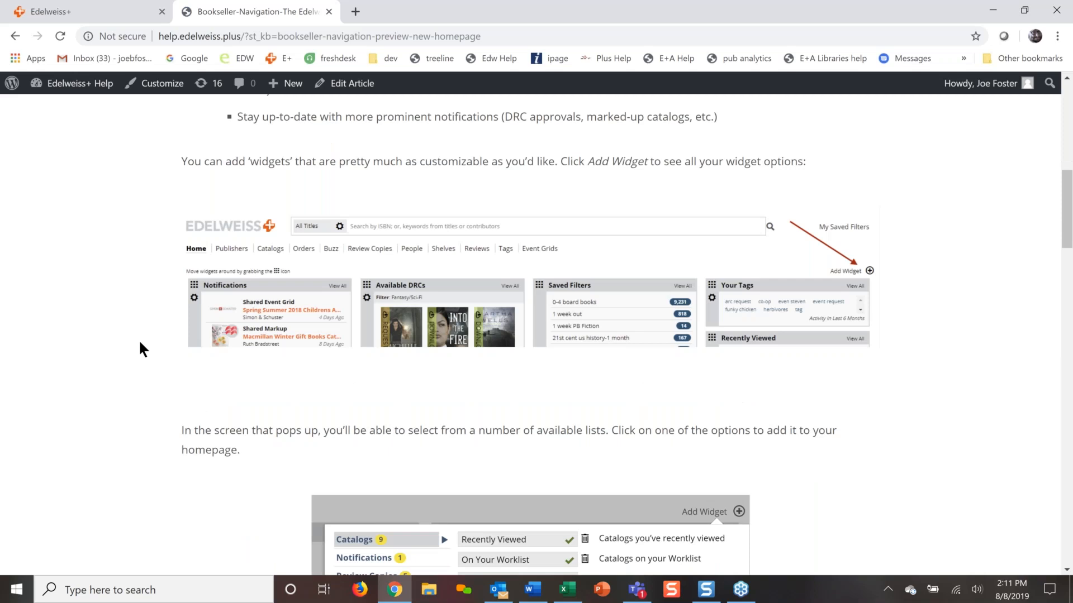